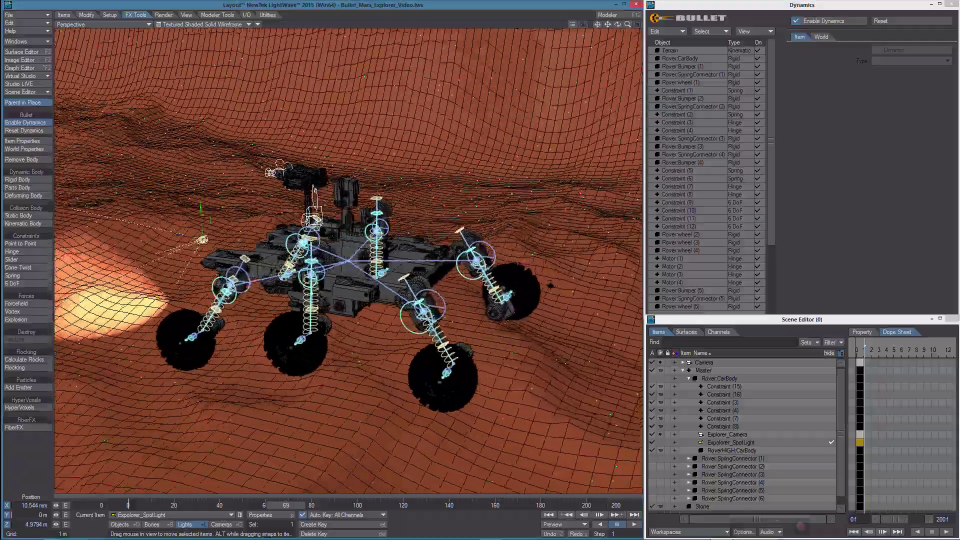
- Play the rover's Bullet simulation and inspect its wheels and suspension on the terrain from several angles
alt+drag(314, 192, 420, 343)
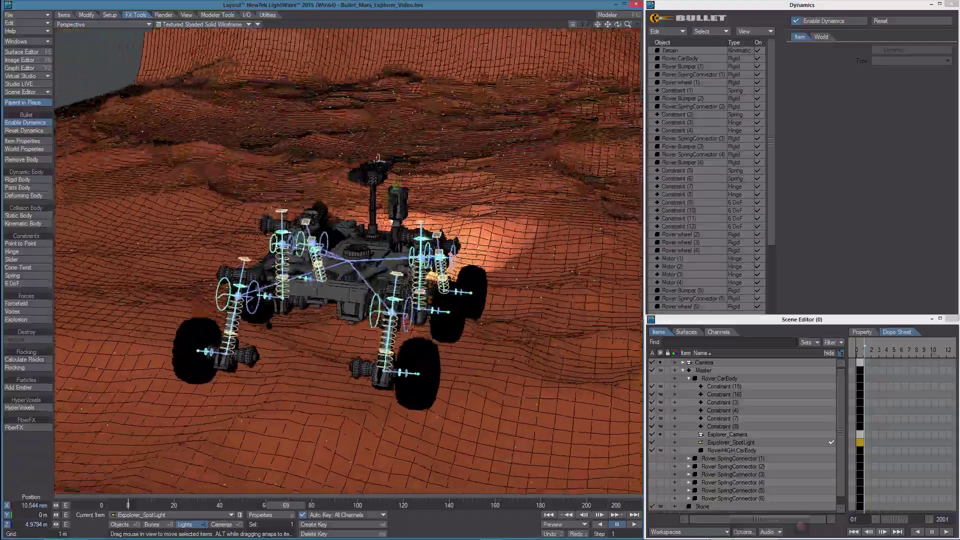
alt+drag(378, 159, 330, 159)
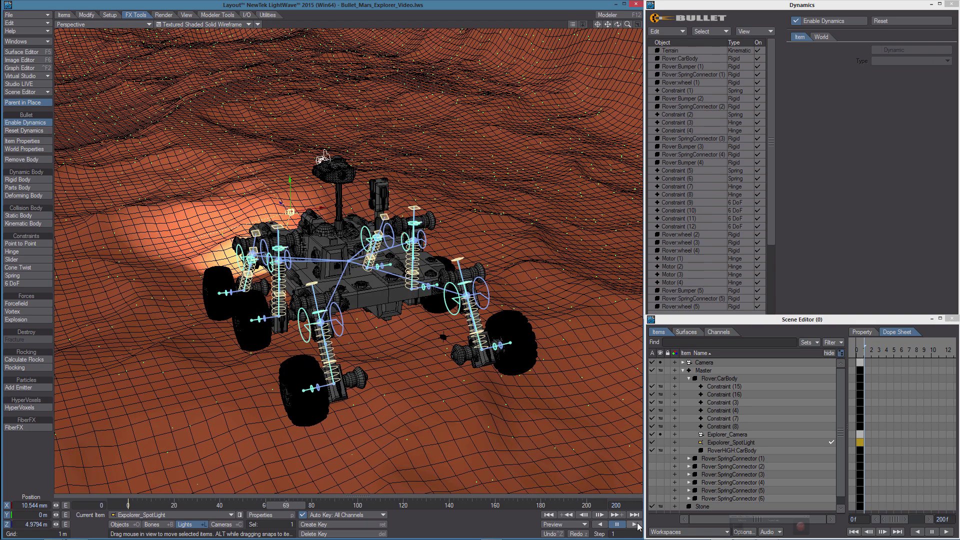
click(635, 525)
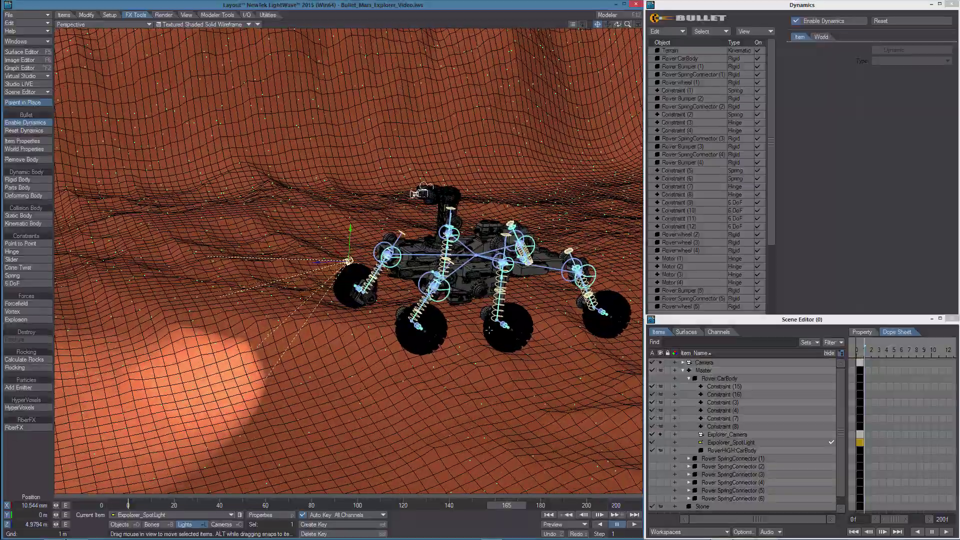
alt+drag(541, 310, 411, 328)
alt+drag(345, 240, 411, 281)
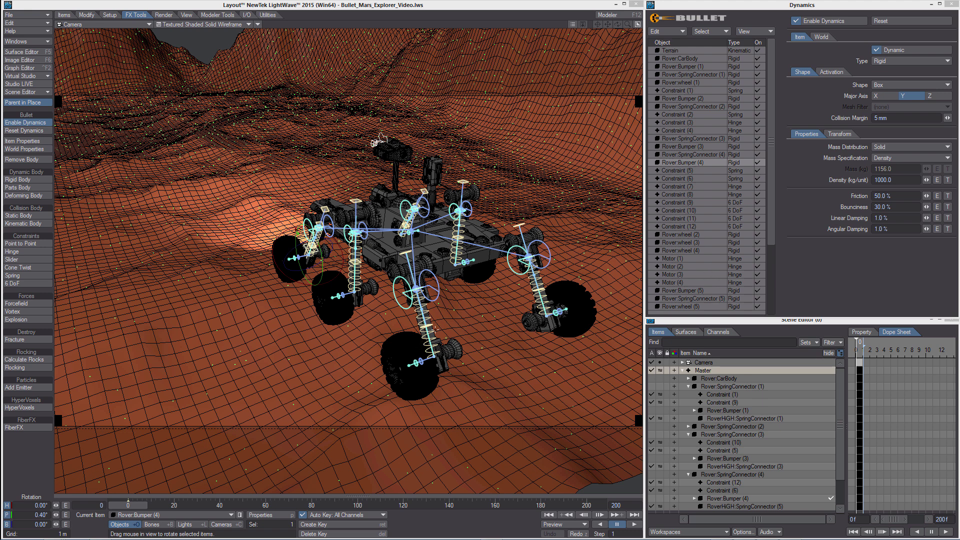
- Show the spring settings of Constraint (6), which joins Rover:SpringConnector (4) and Rover:Bumper (4)
click(680, 178)
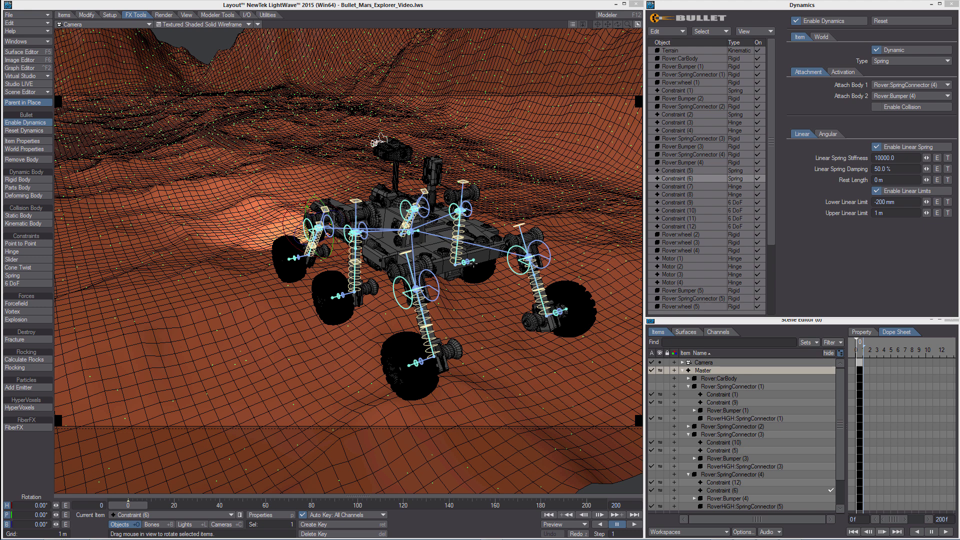
- Move the whole rover sideways by its Master item and rotate it to about 23.70° heading and -1.90° pitch
click(684, 371)
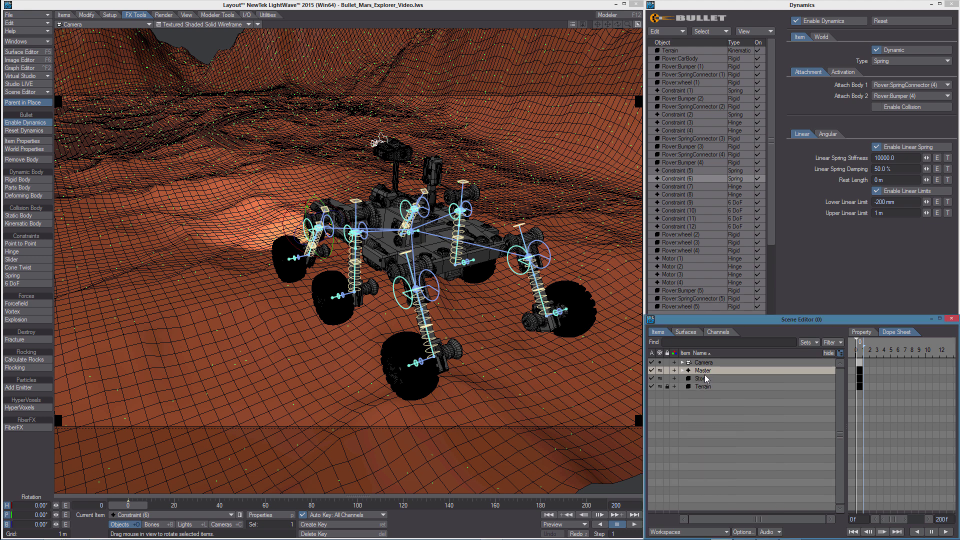
click(708, 374)
click(702, 379)
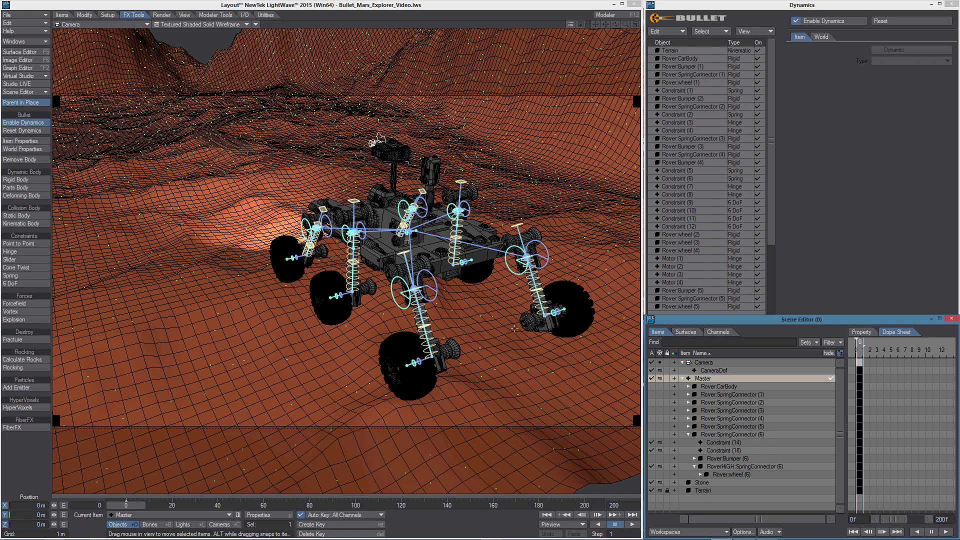
drag(378, 140, 280, 140)
key(y)
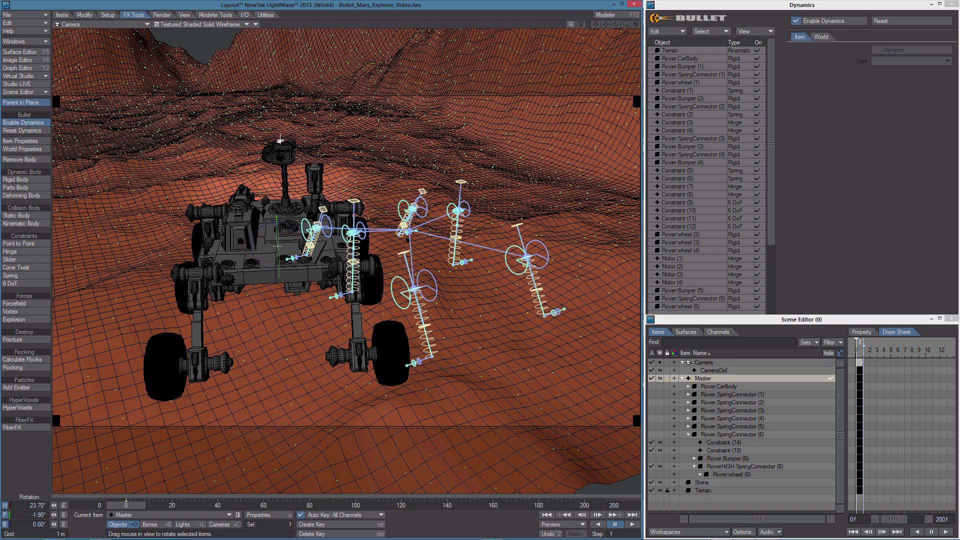
- Refresh the Bullet dynamics so the constraints follow the moved rover, and play the simulation
click(27, 121)
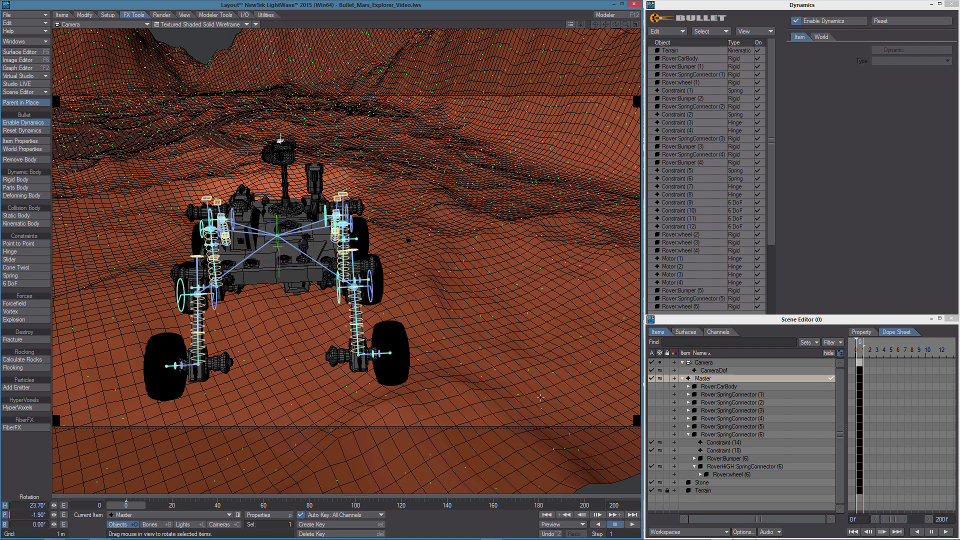
click(634, 526)
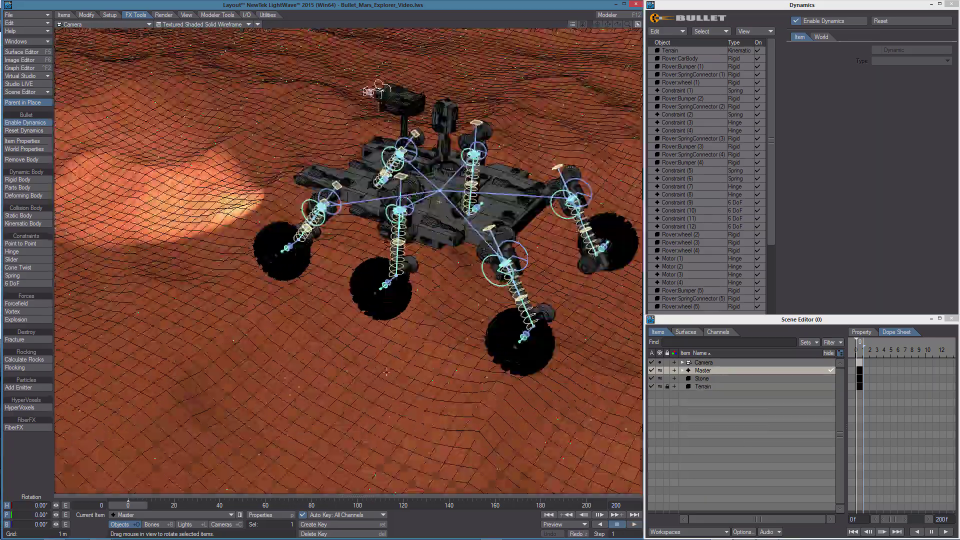
- Show the scene in Perspective and list the Rover:SpringConnector items under Master with their branches collapsed
key(4)
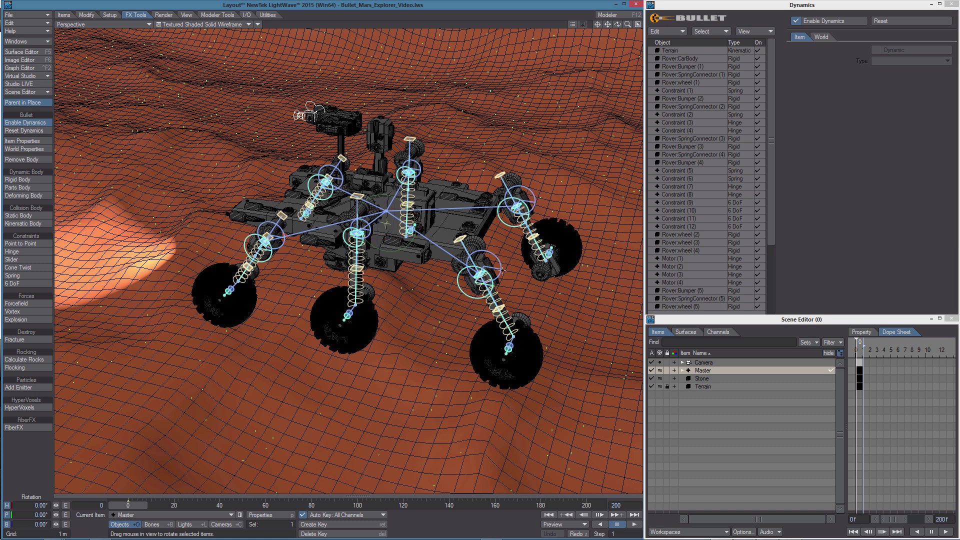
click(683, 371)
drag(842, 409, 845, 390)
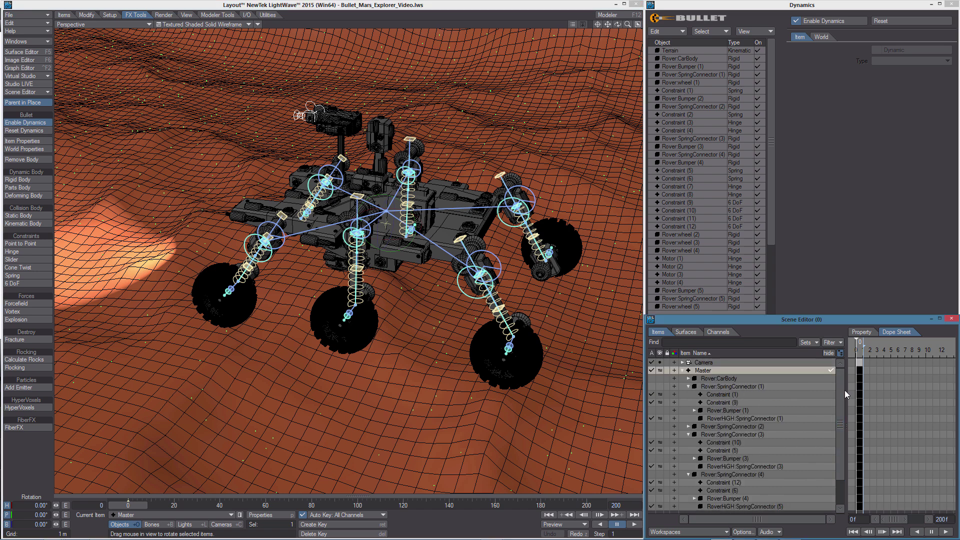
click(722, 386)
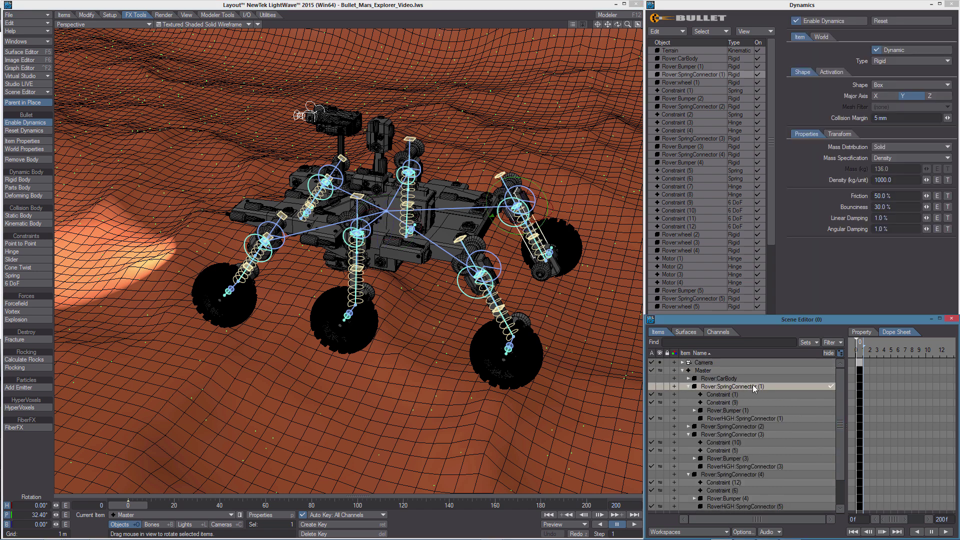
click(689, 388)
click(689, 403)
click(689, 411)
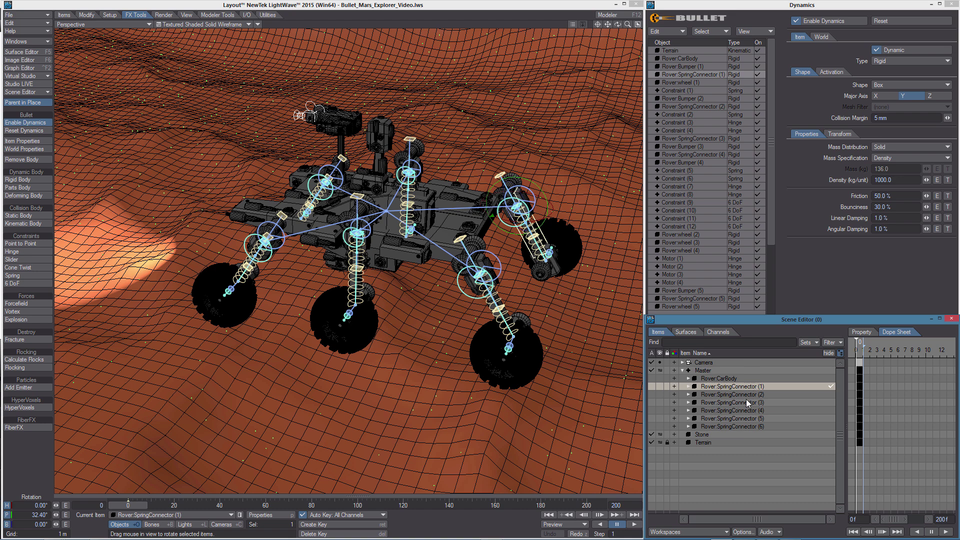
- Pitch Rover:SpringConnector (1) and (2) together to about 64.20°, and test the simulation before returning to the first frame
shift+click(761, 394)
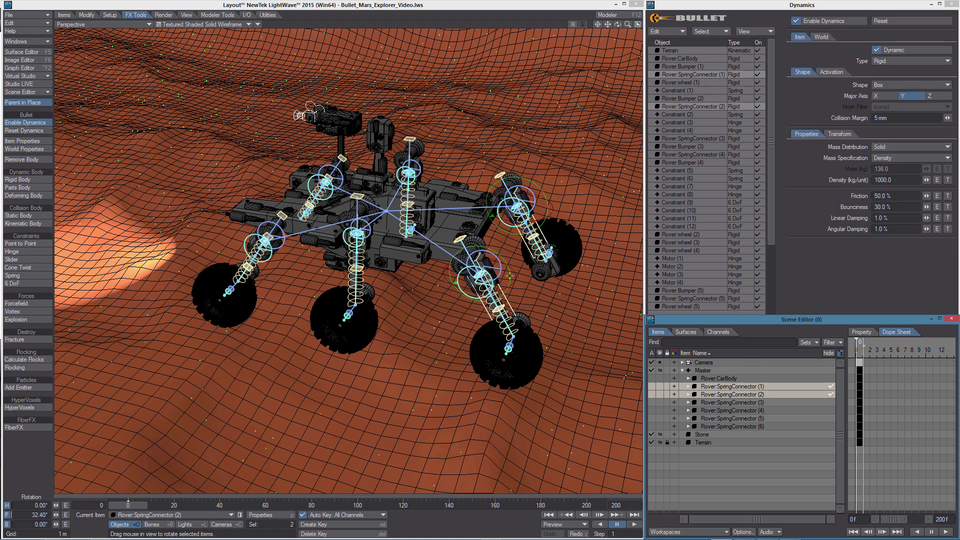
mouse_move(510, 276)
mouse_down()
mouse_move(510, 311)
mouse_move(510, 276)
mouse_up()
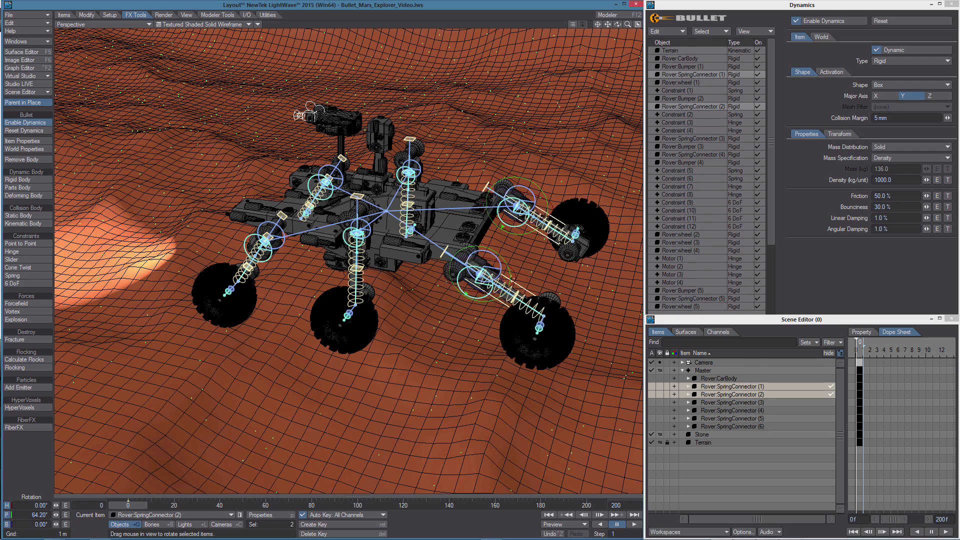
click(634, 524)
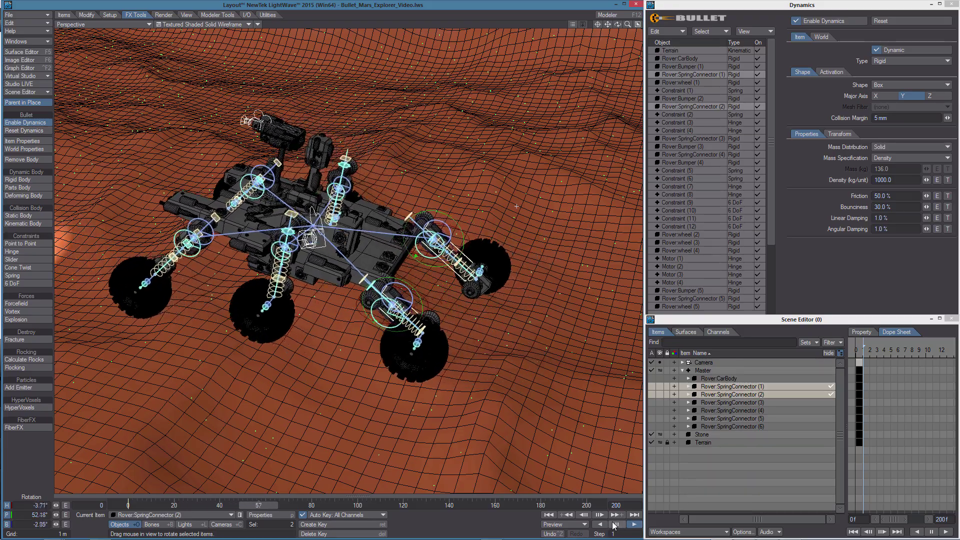
click(548, 516)
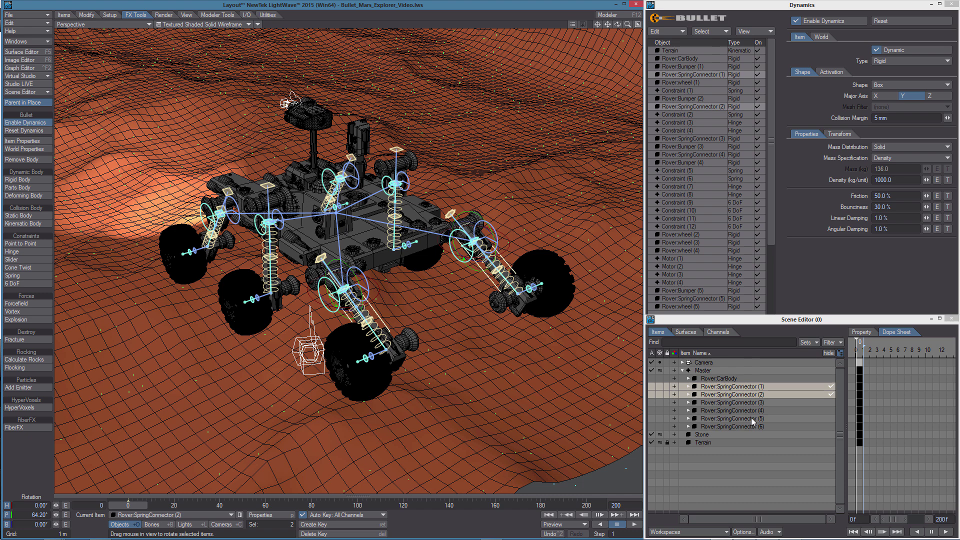
- Bank Rover:SpringConnector (5) to about -14.60°, and test the simulation before returning to the first frame
click(751, 418)
right_drag(345, 291, 348, 290)
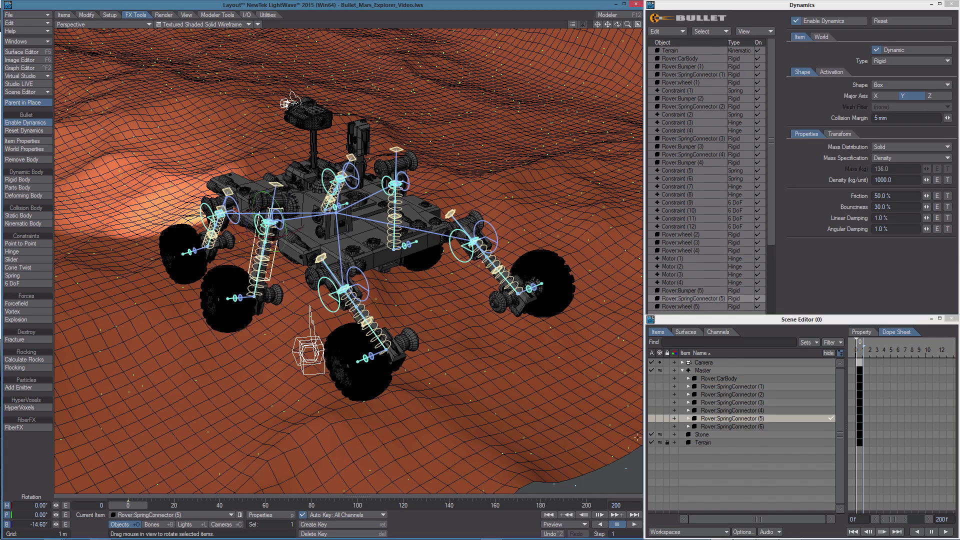
click(634, 525)
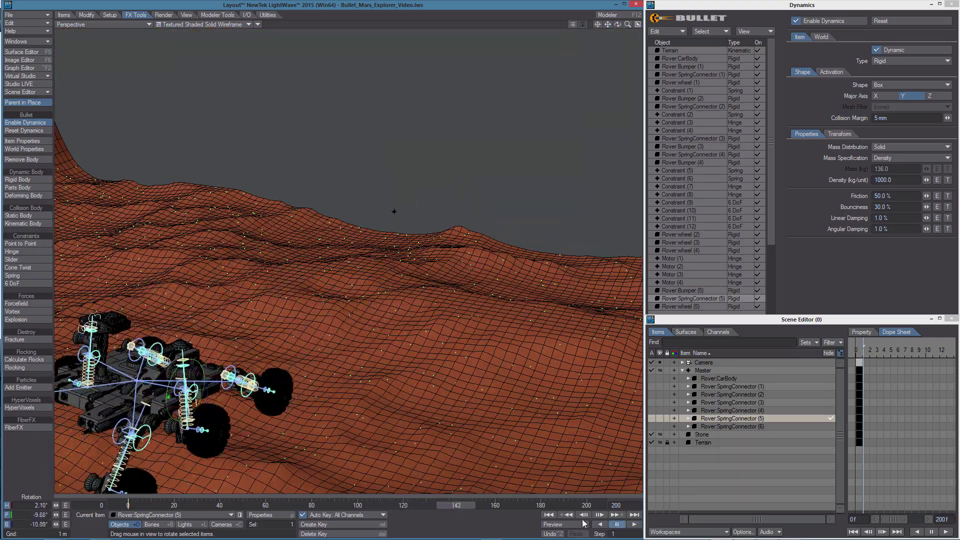
click(549, 514)
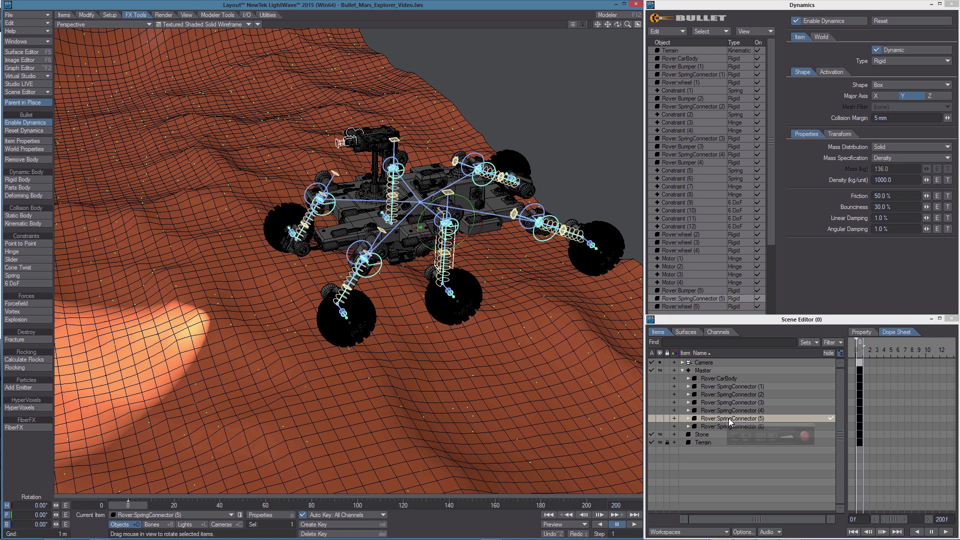
- Change the pitch and position of Rover:SpringConnector (3) and (4) together, and play the simulation
click(736, 412)
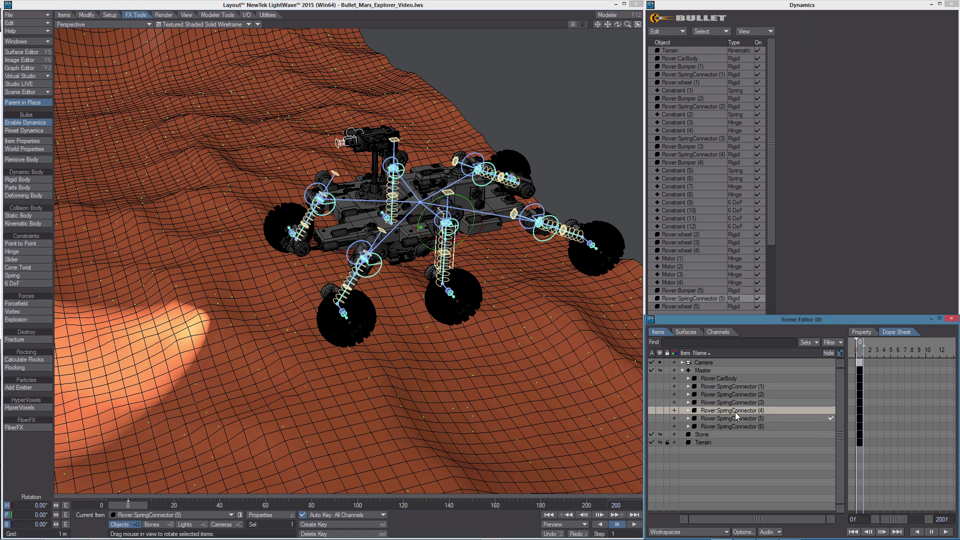
shift+click(736, 405)
drag(342, 249, 345, 245)
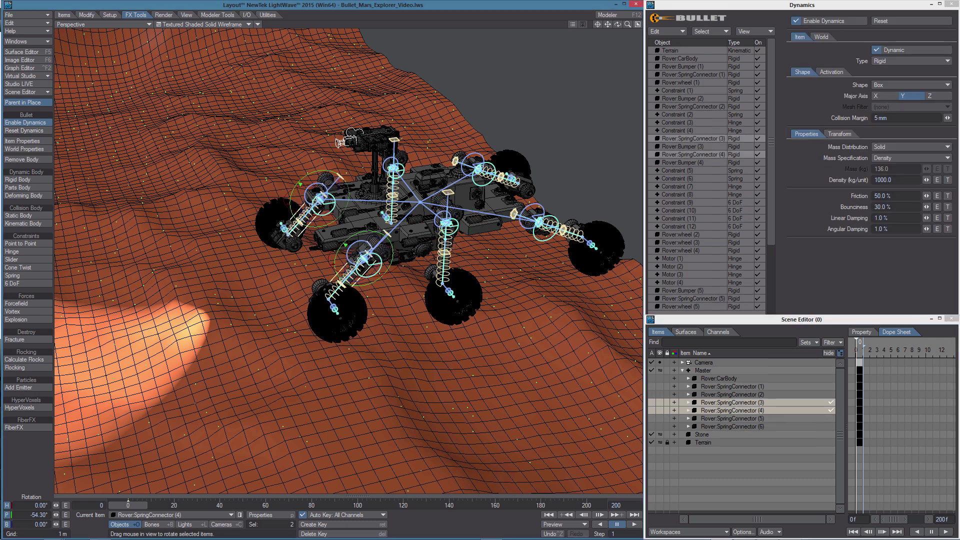
key(t)
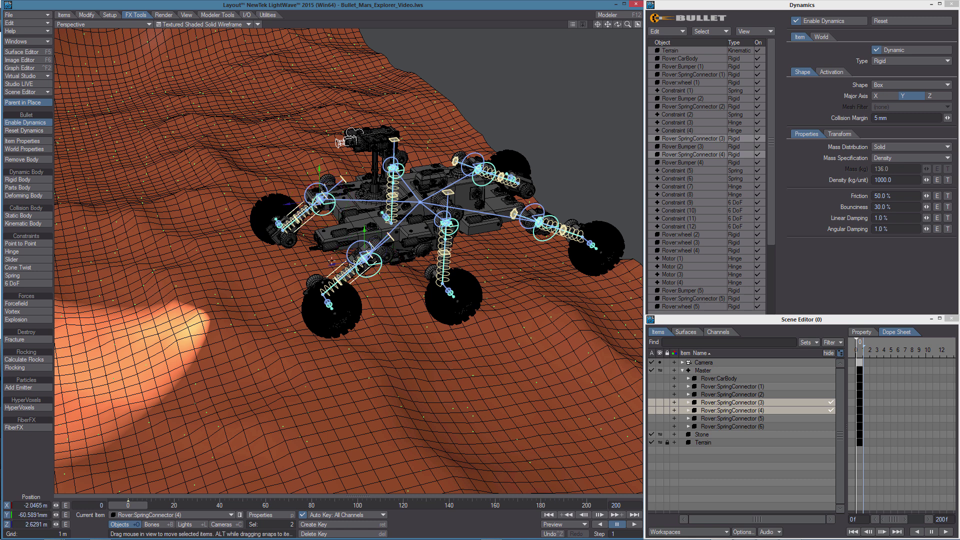
drag(332, 262, 296, 271)
click(635, 525)
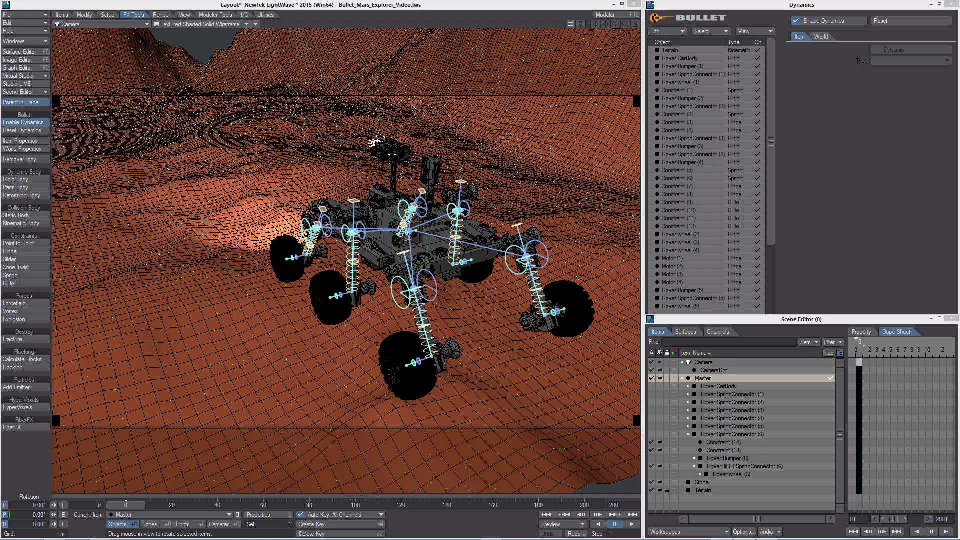
- View the scene through Explorer_Camera and play the simulation from the rover's viewpoint
click(114, 26)
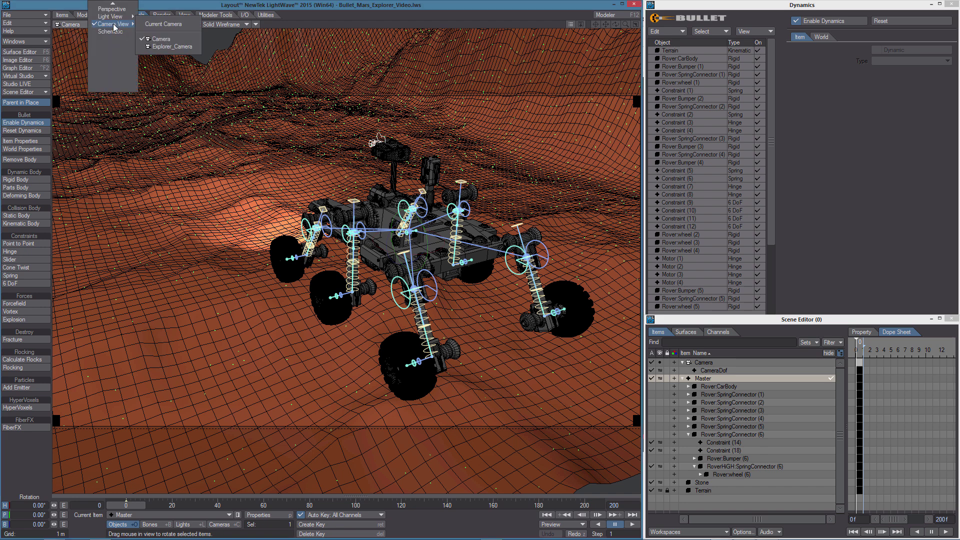
click(172, 46)
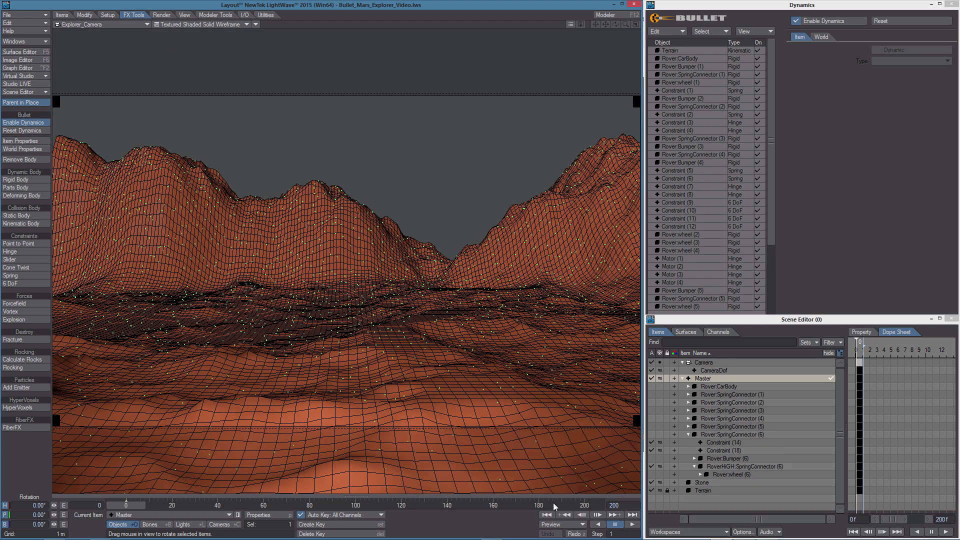
click(632, 524)
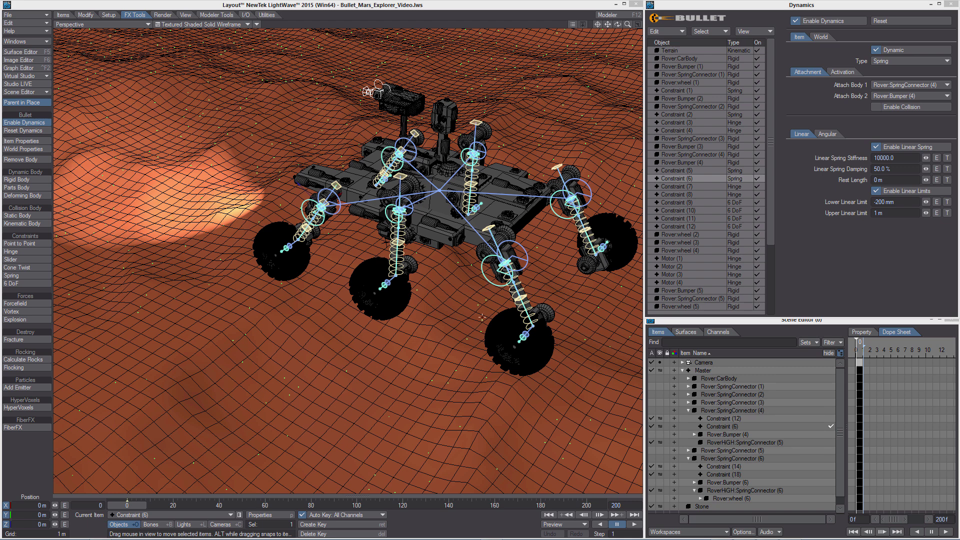
- Start loading items from the scene file Bullet_Mars_Explorer_Video.lws into the current scene
click(25, 15)
mouse_move(75, 15)
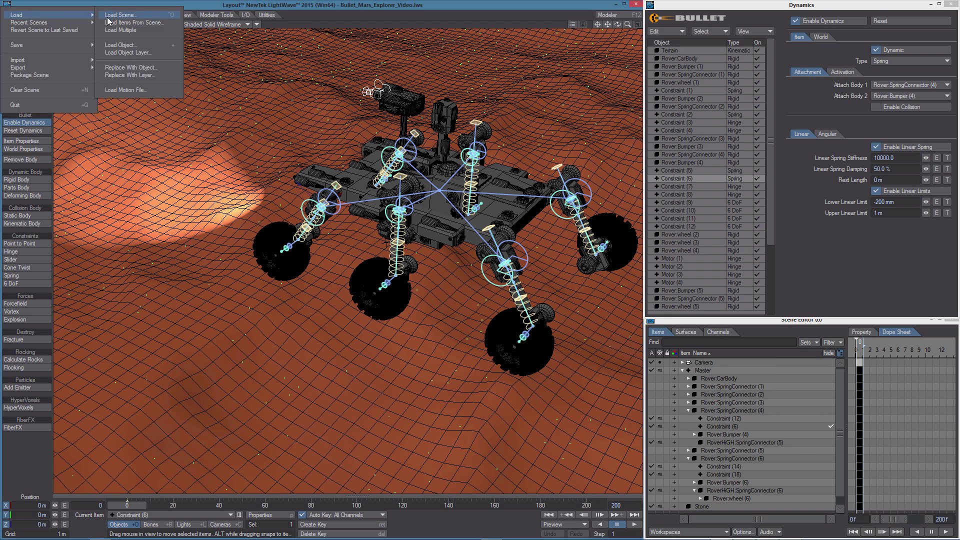
click(138, 23)
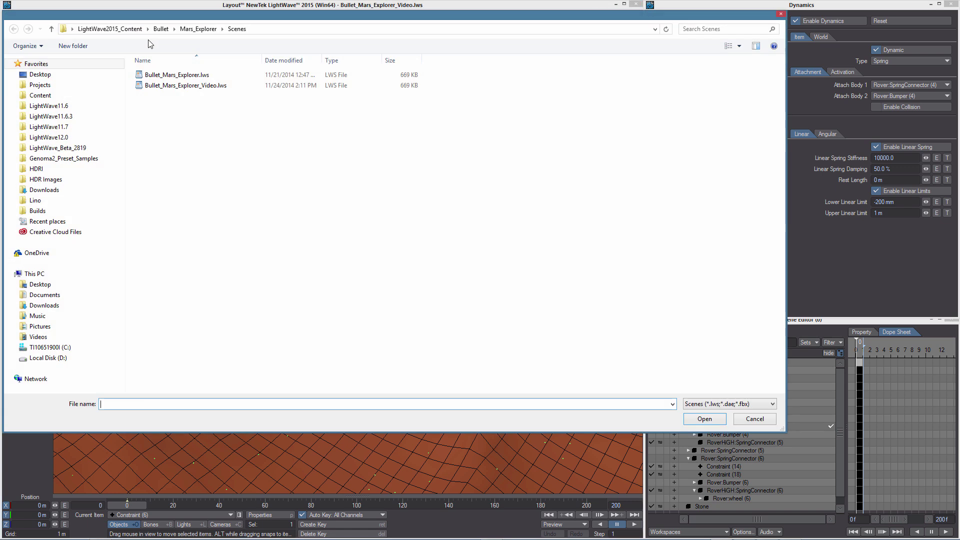
double_click(180, 86)
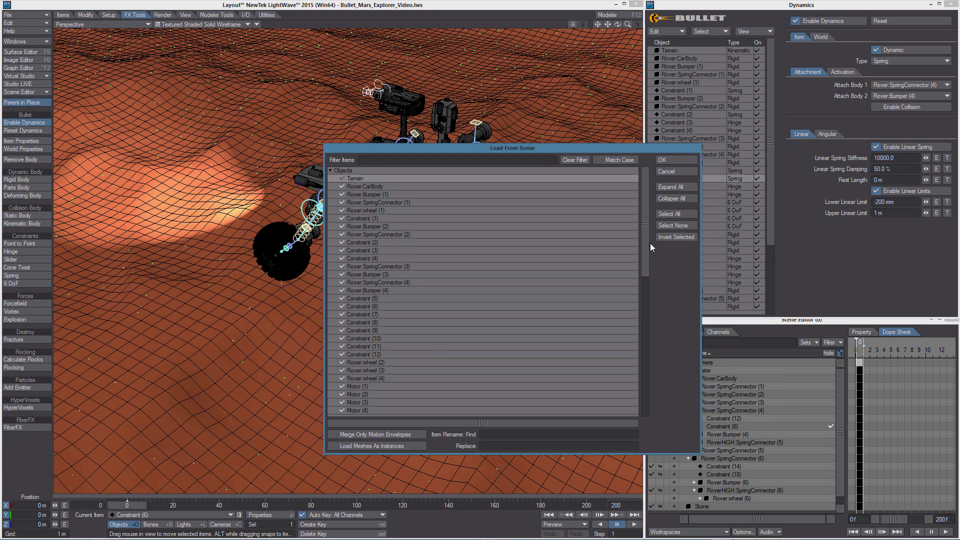
- Exclude Terrain, Stone and CameraDof from the items to import, and load the remaining ones as a second rover
drag(649, 243, 653, 389)
scroll(494, 386, down, 1)
click(343, 378)
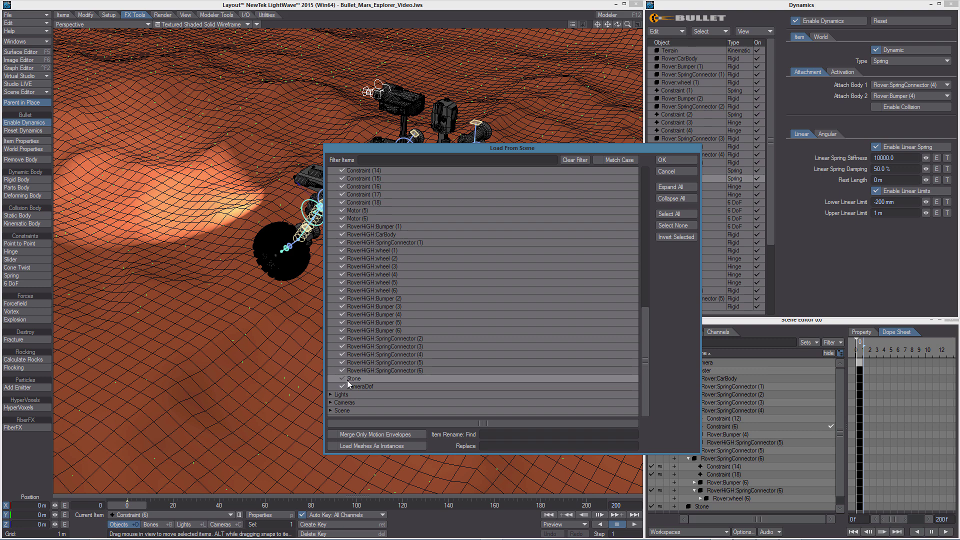
click(342, 386)
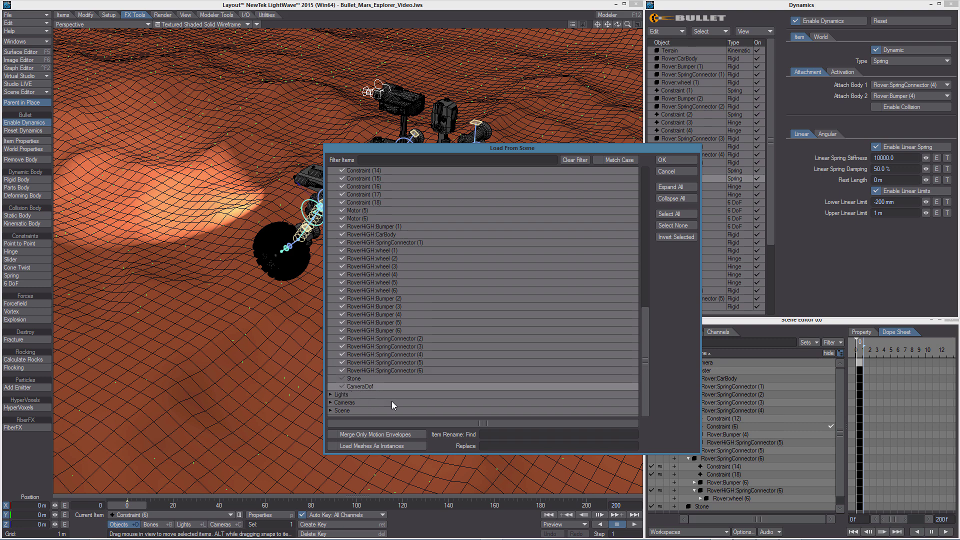
click(695, 163)
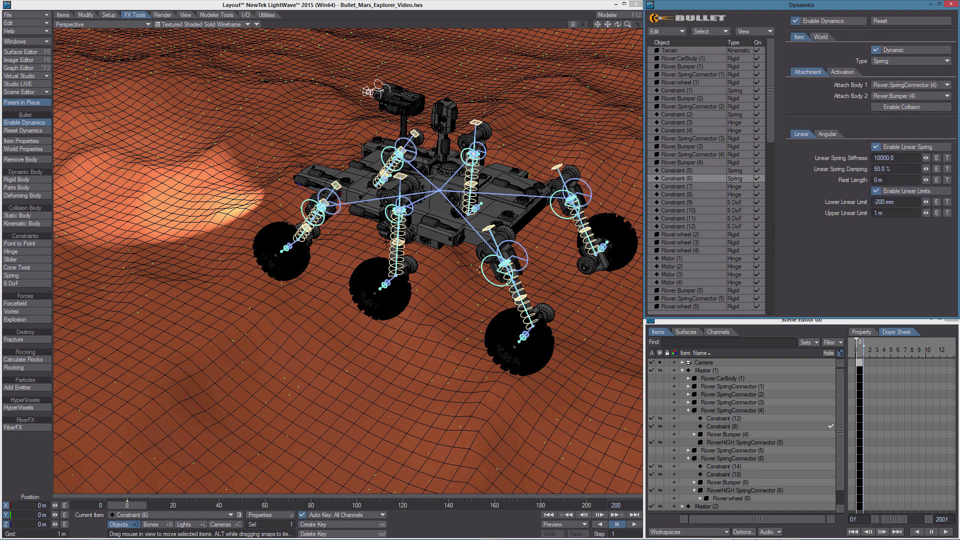
- Move the second rover, Master (2), beside the first one, to about X -8.91 m and Z 757 mm
click(683, 371)
click(713, 379)
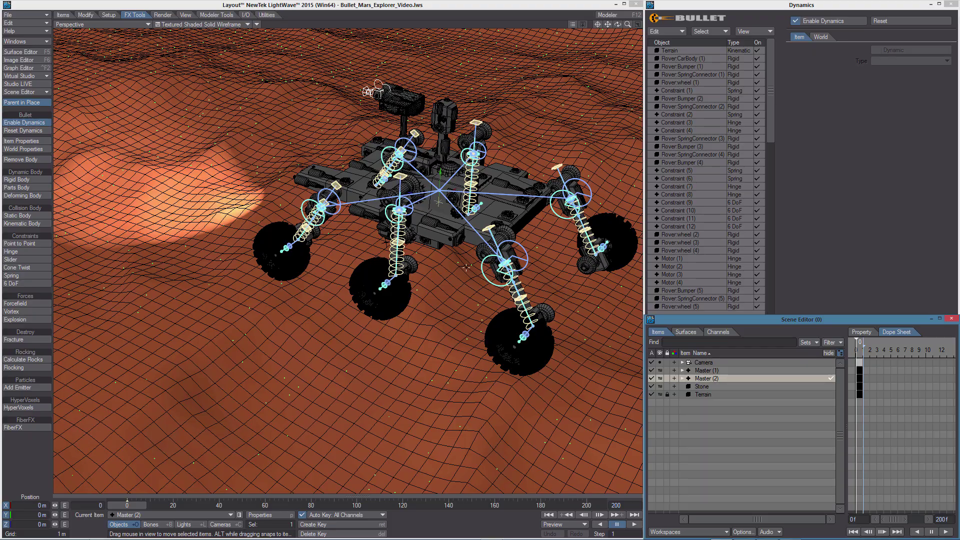
drag(486, 214, 350, 345)
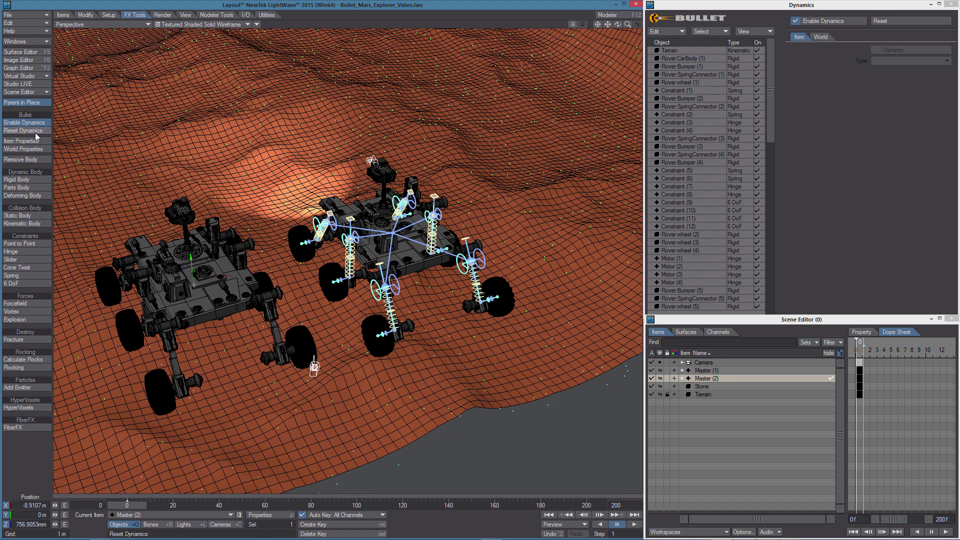
- Play the simulation of both rovers from the first frame, stop it and return to the start
click(552, 517)
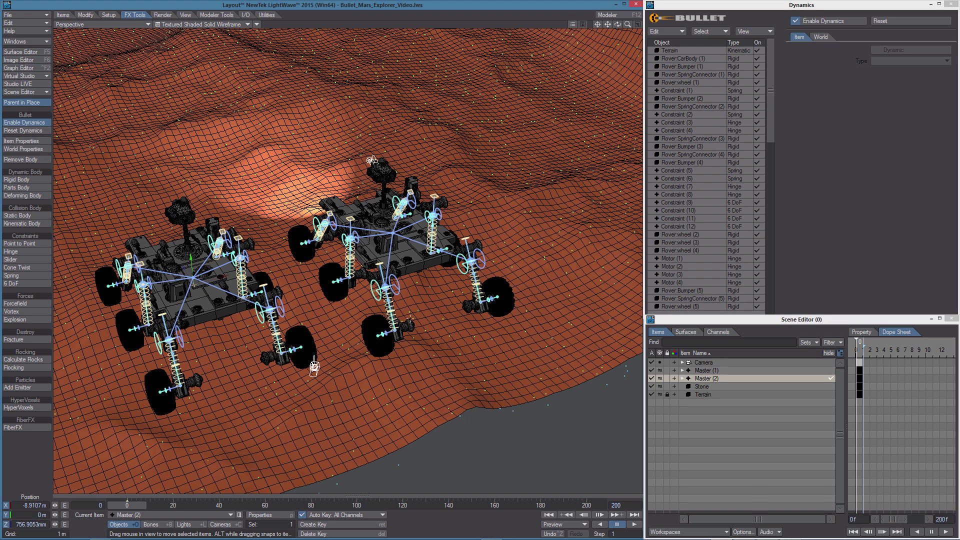
click(634, 525)
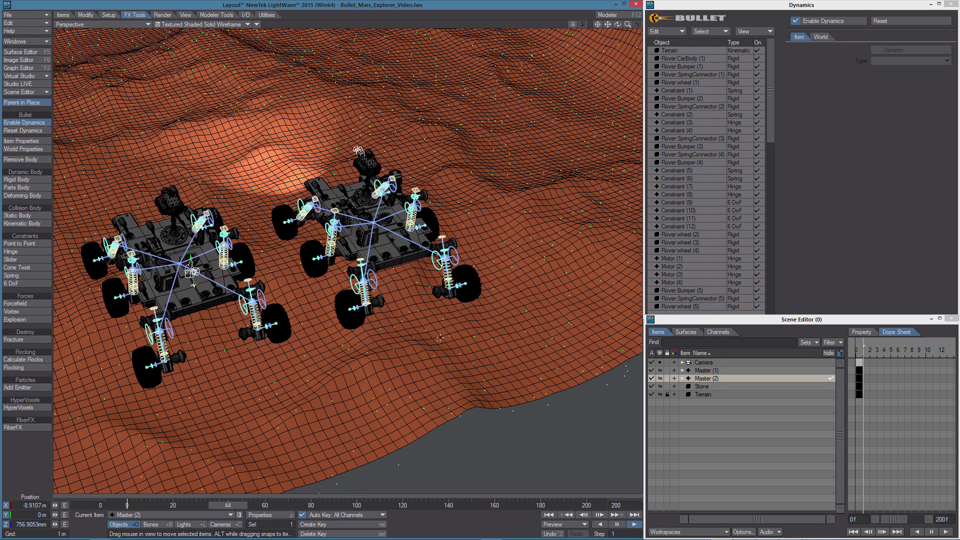
click(617, 525)
click(550, 515)
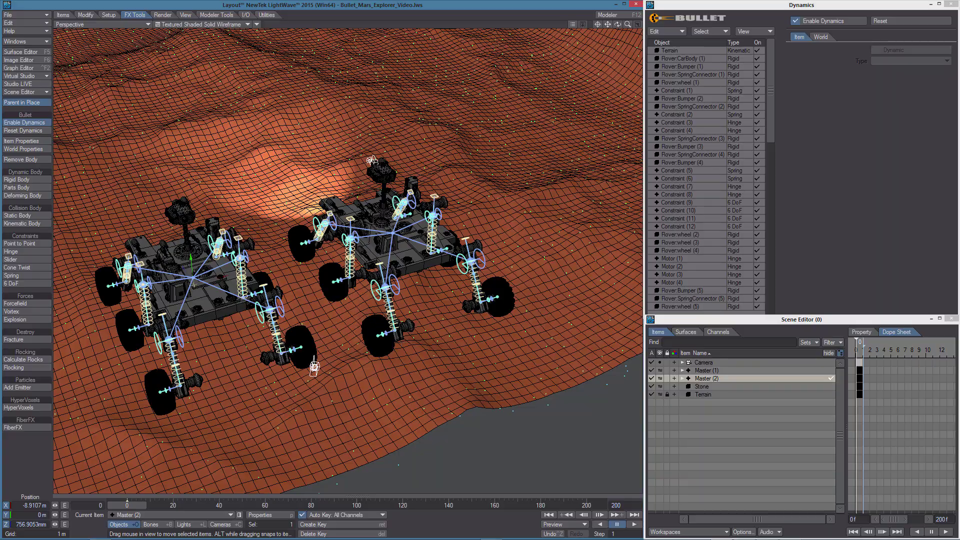
- Rotate Master (2) to a heading of about 16.3° and a pitch of about 0.6°
alt+drag(194, 286, 322, 271)
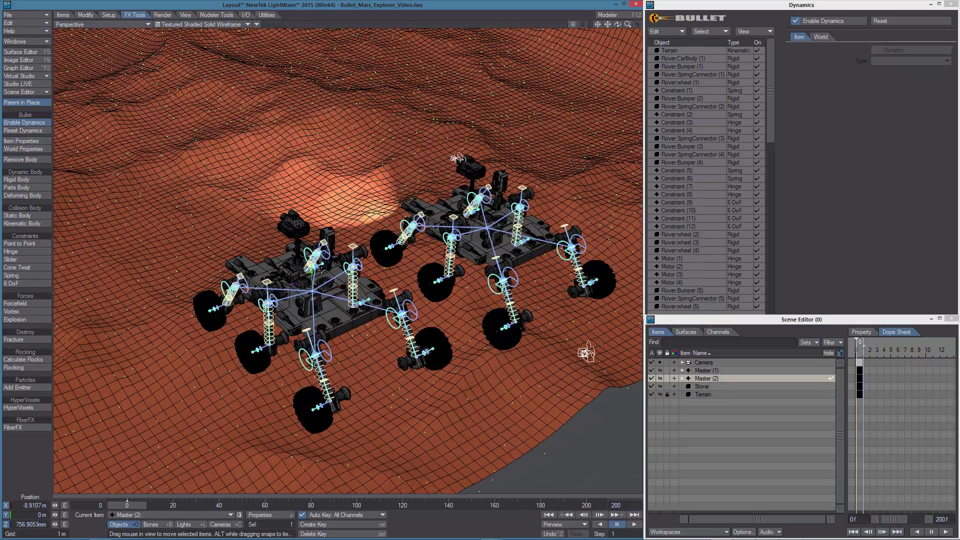
scroll(320, 273, up, 3)
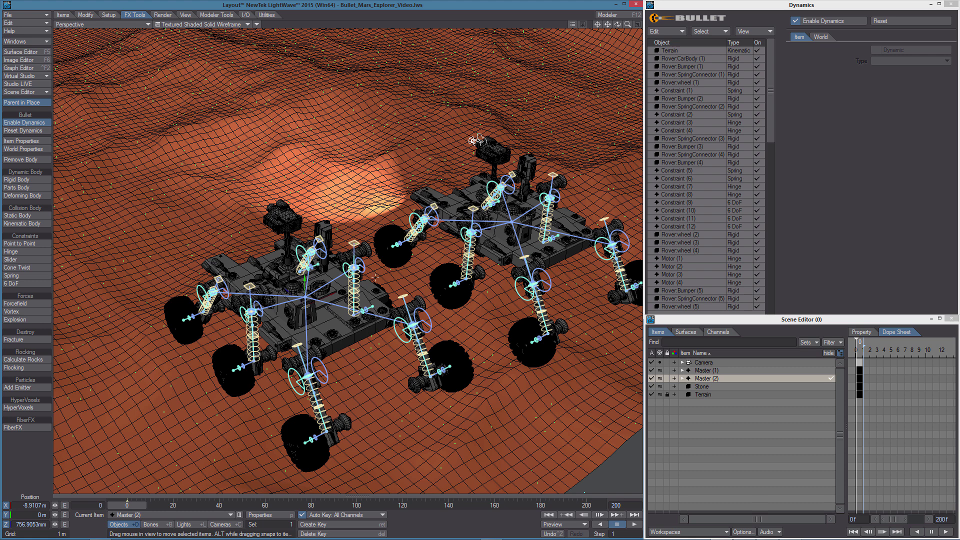
key(y)
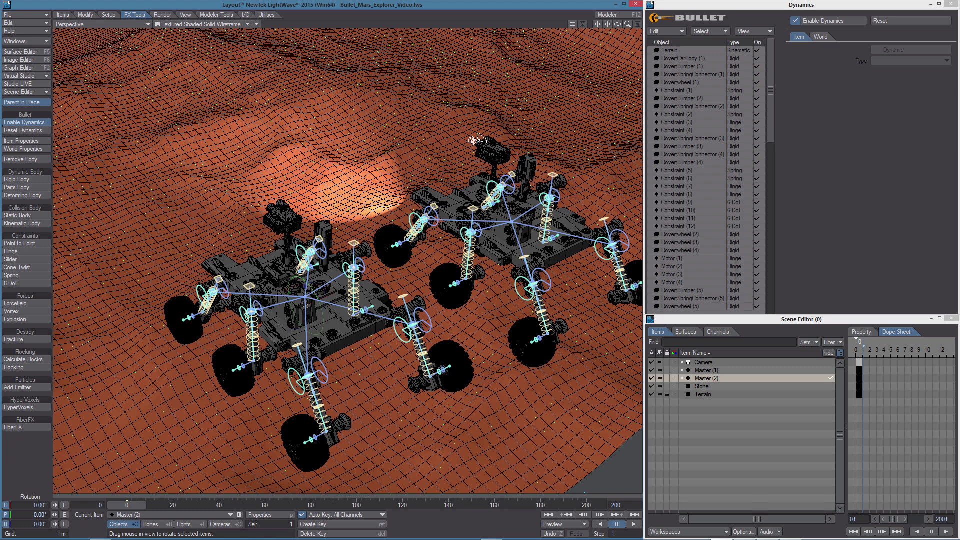
drag(293, 324, 360, 327)
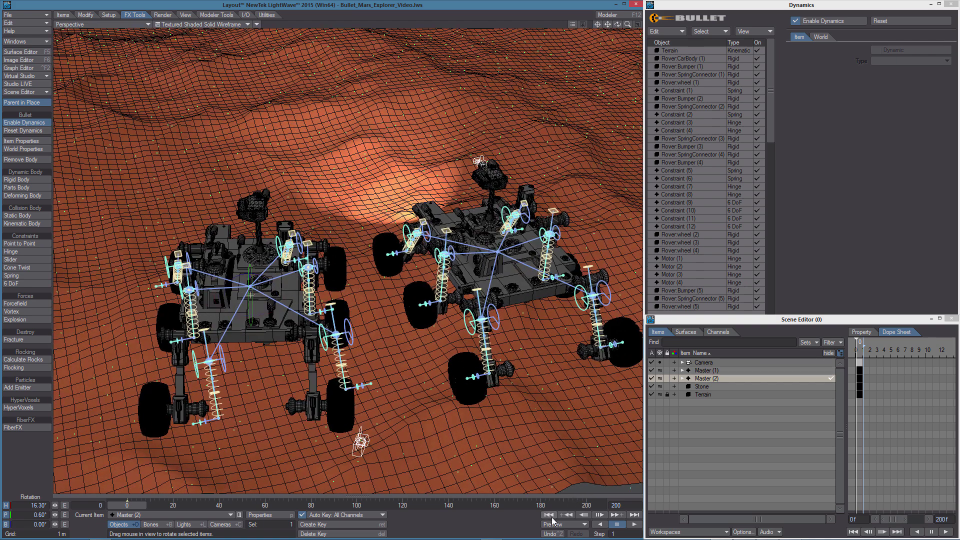
- Reset the dynamics, play the simulation with the rotated second rover, and return to the first frame
click(634, 524)
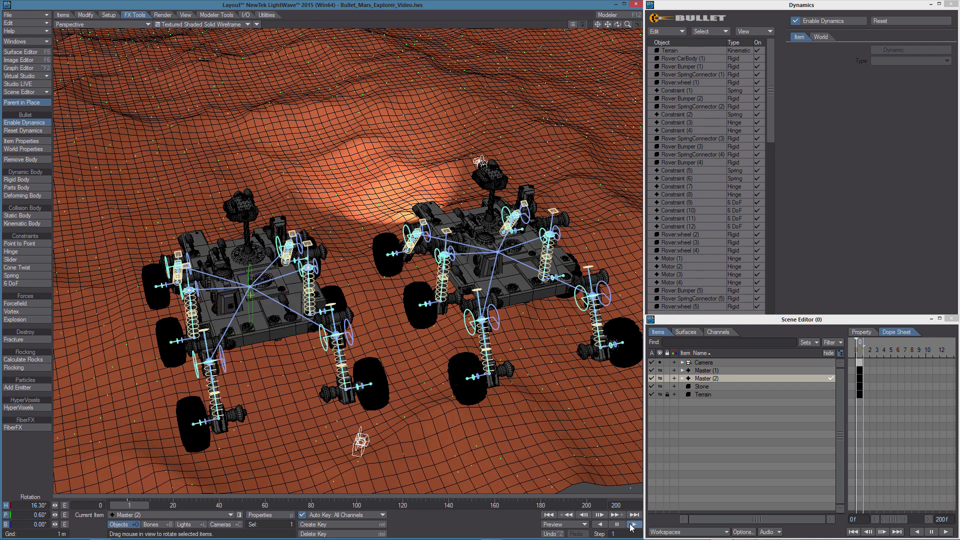
click(549, 515)
click(28, 131)
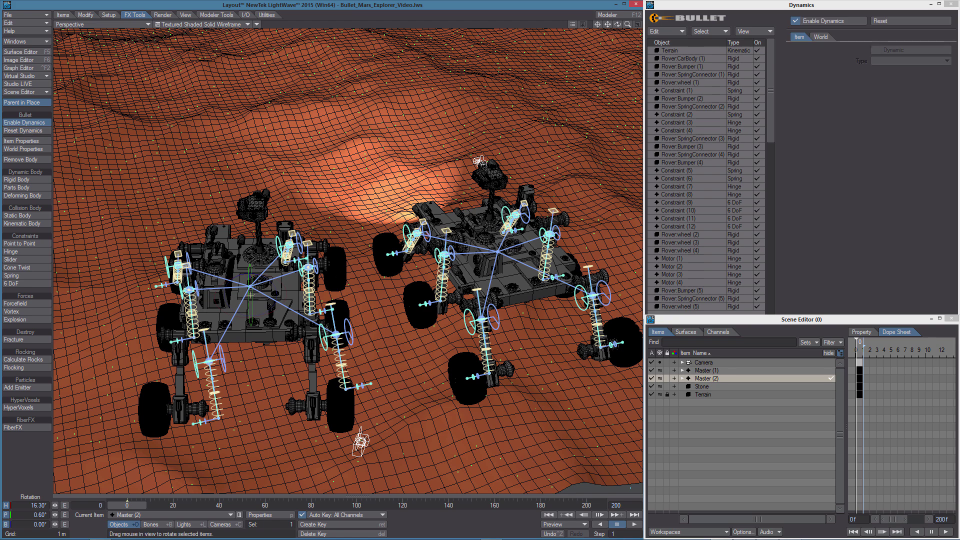
click(634, 524)
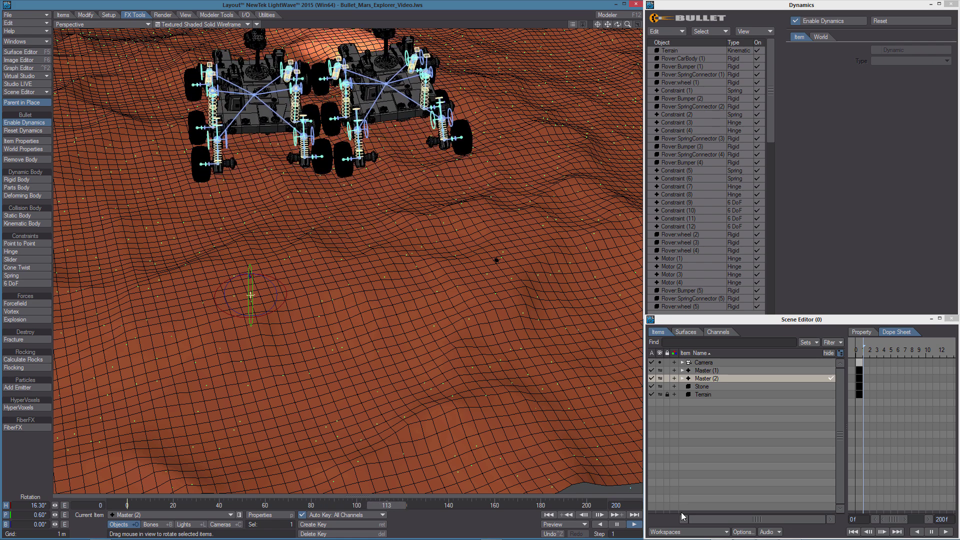
click(617, 524)
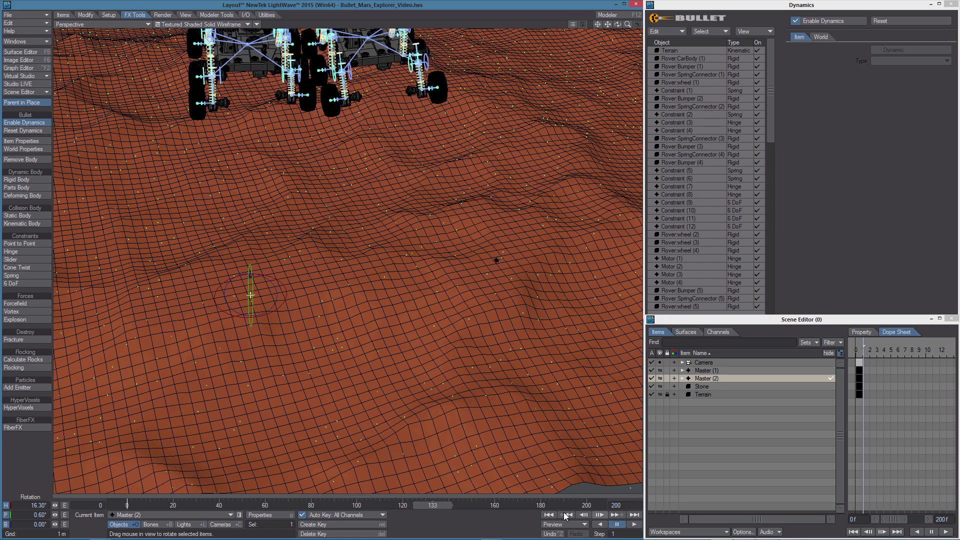
click(548, 514)
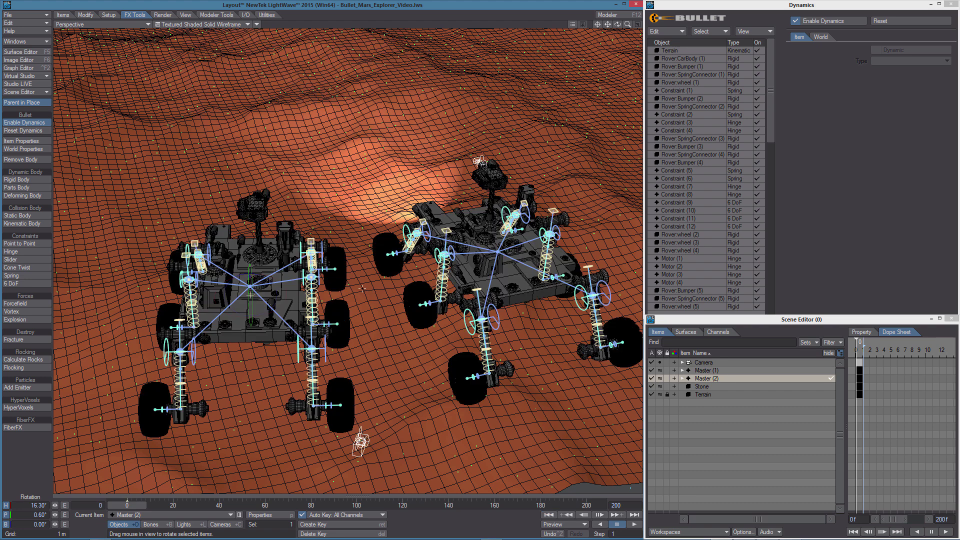
- Move Master (2) to about X -10.83 m and Z 2.73 m, and rotate its heading to about 43.8°
key(t)
key(y)
drag(387, 368, 415, 370)
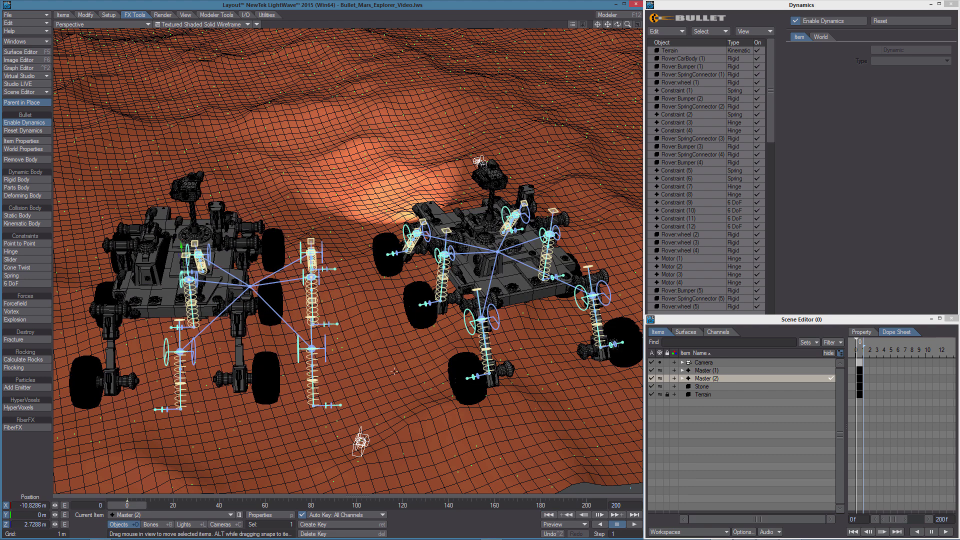
drag(218, 282, 265, 284)
- Play the simulation from the first frame with the second rover turned towards the first, and rewind it
click(549, 516)
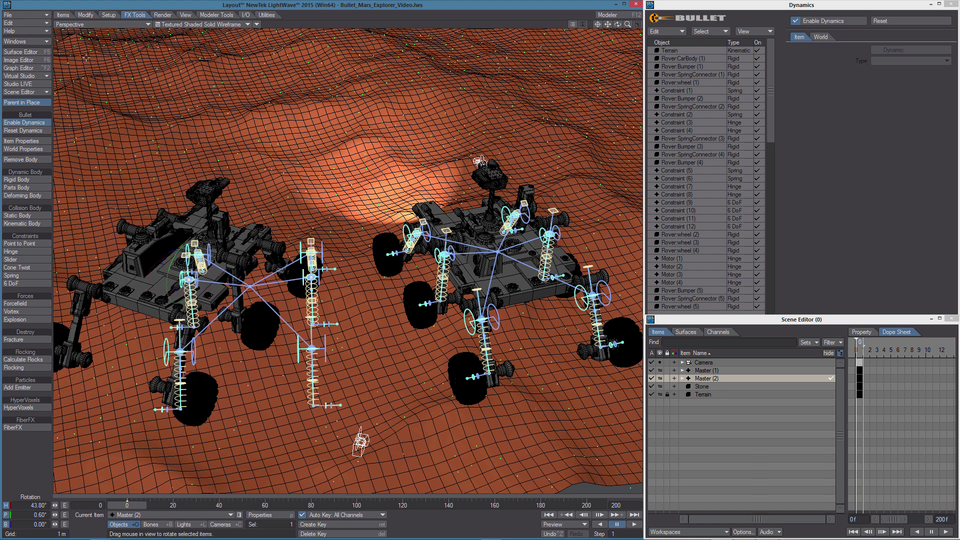
click(633, 525)
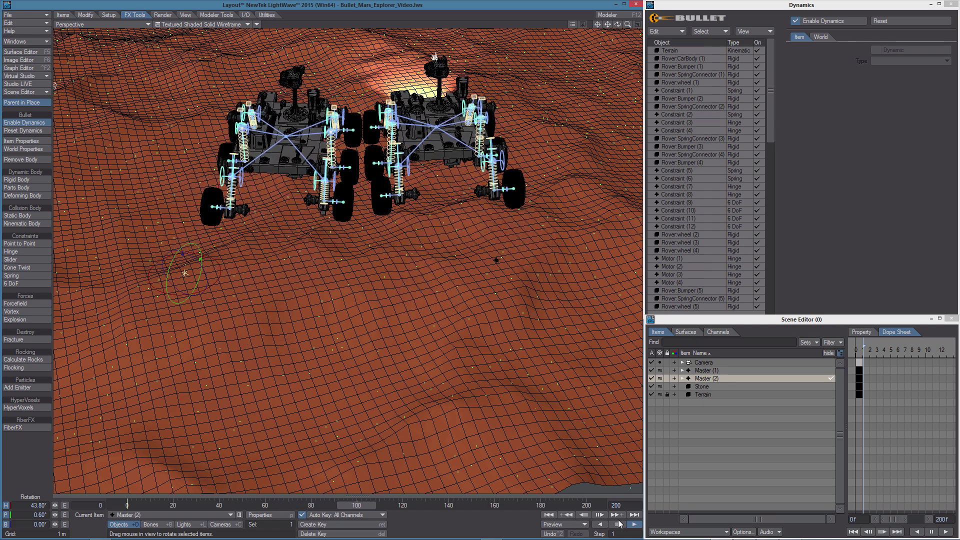
click(549, 515)
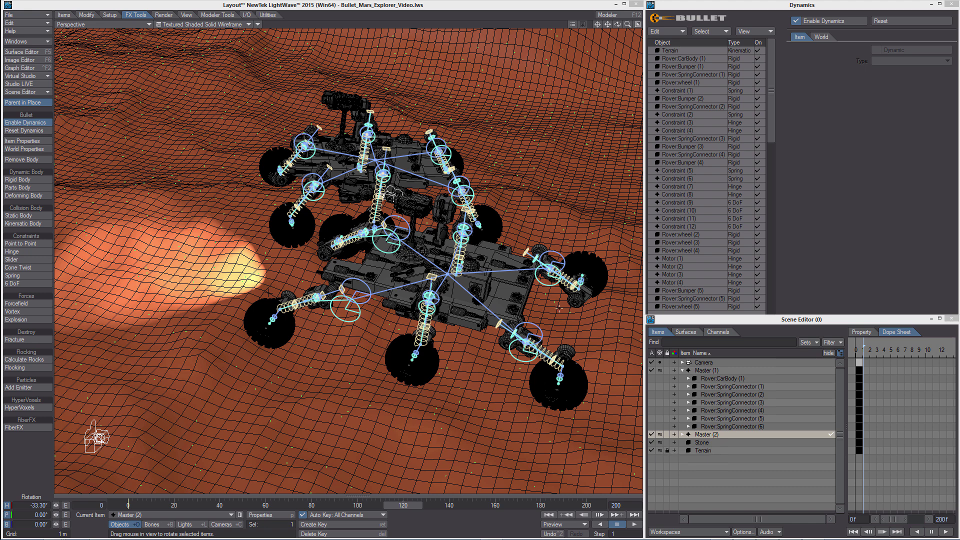
- Examine the motor settings of the Motor (1) hinge constraint between Rover:Bumper (2) and Rover:wheel (2)
click(675, 258)
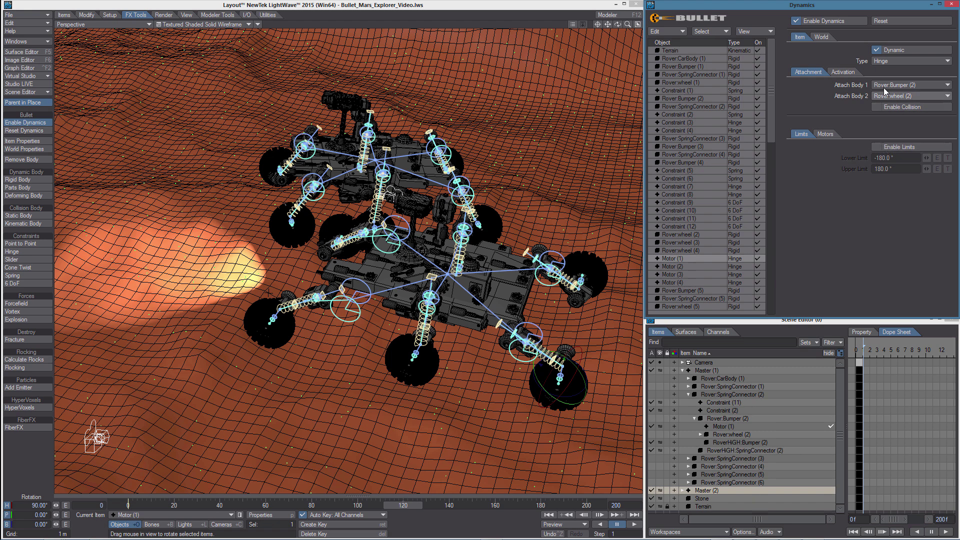
click(824, 134)
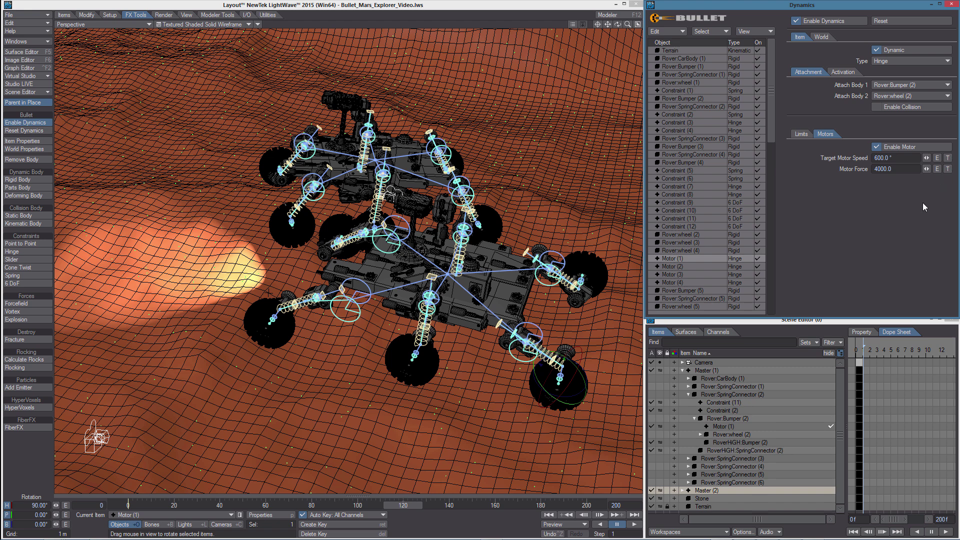
- Switch the perspective viewport from Textured Shaded Solid Wireframe to VPR rendering
click(234, 24)
click(237, 32)
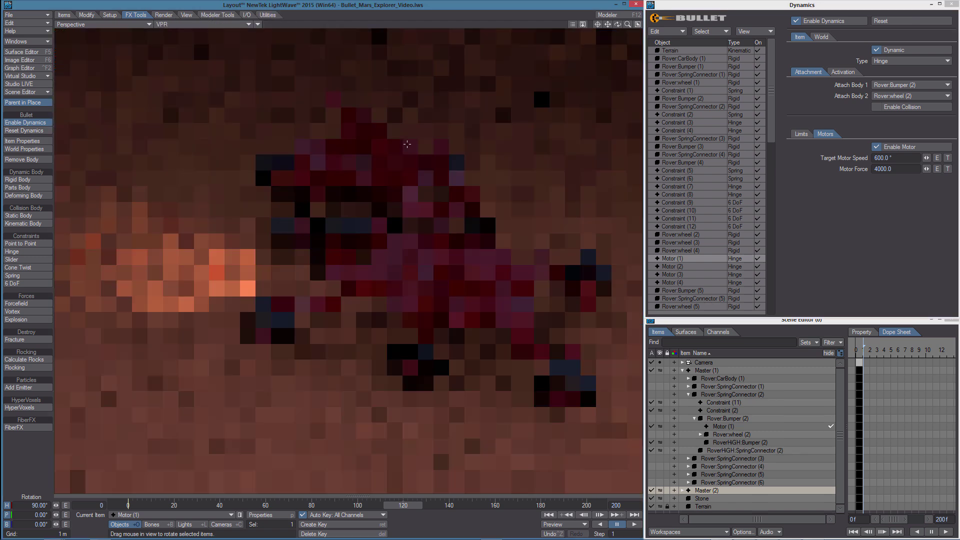